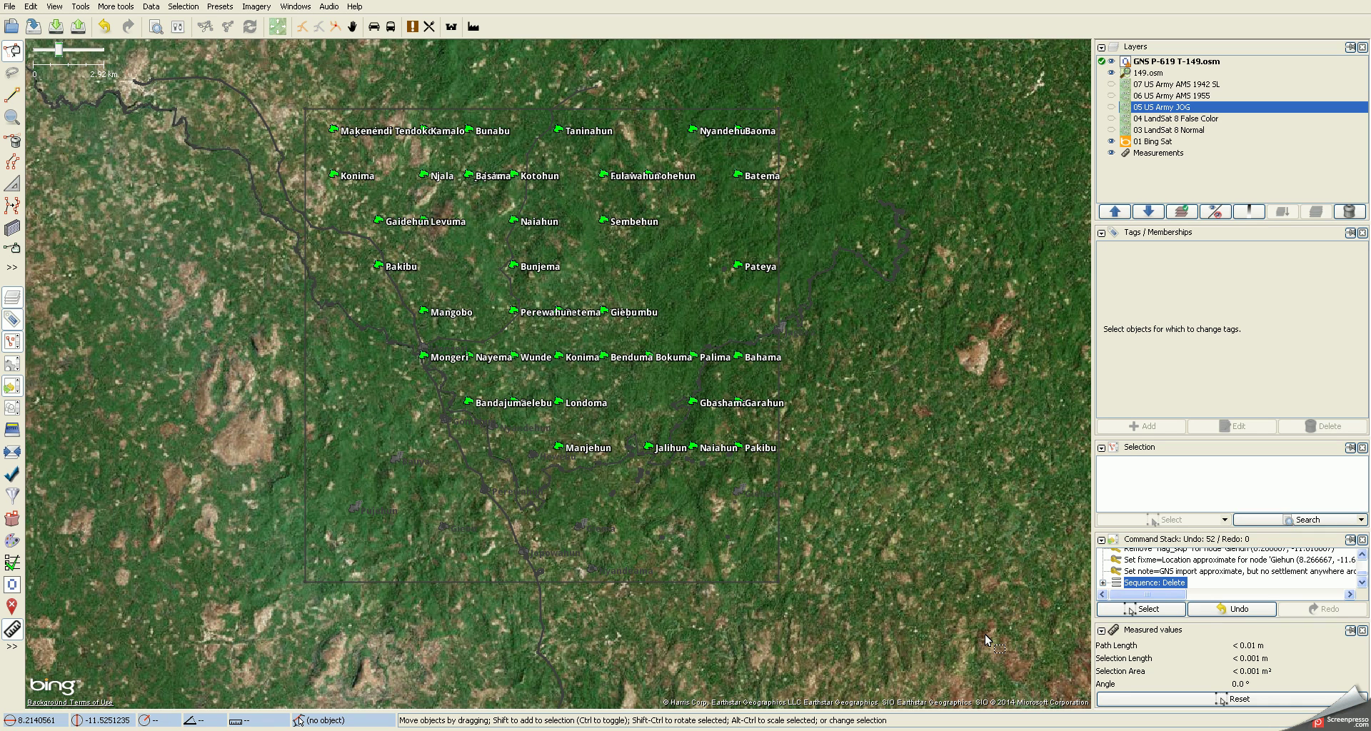
- Zoom and pan the map toward the Pakibu area
{"action": "scroll", "coordinate": [763, 464], "scroll_direction": "up", "scroll_amount": 6}
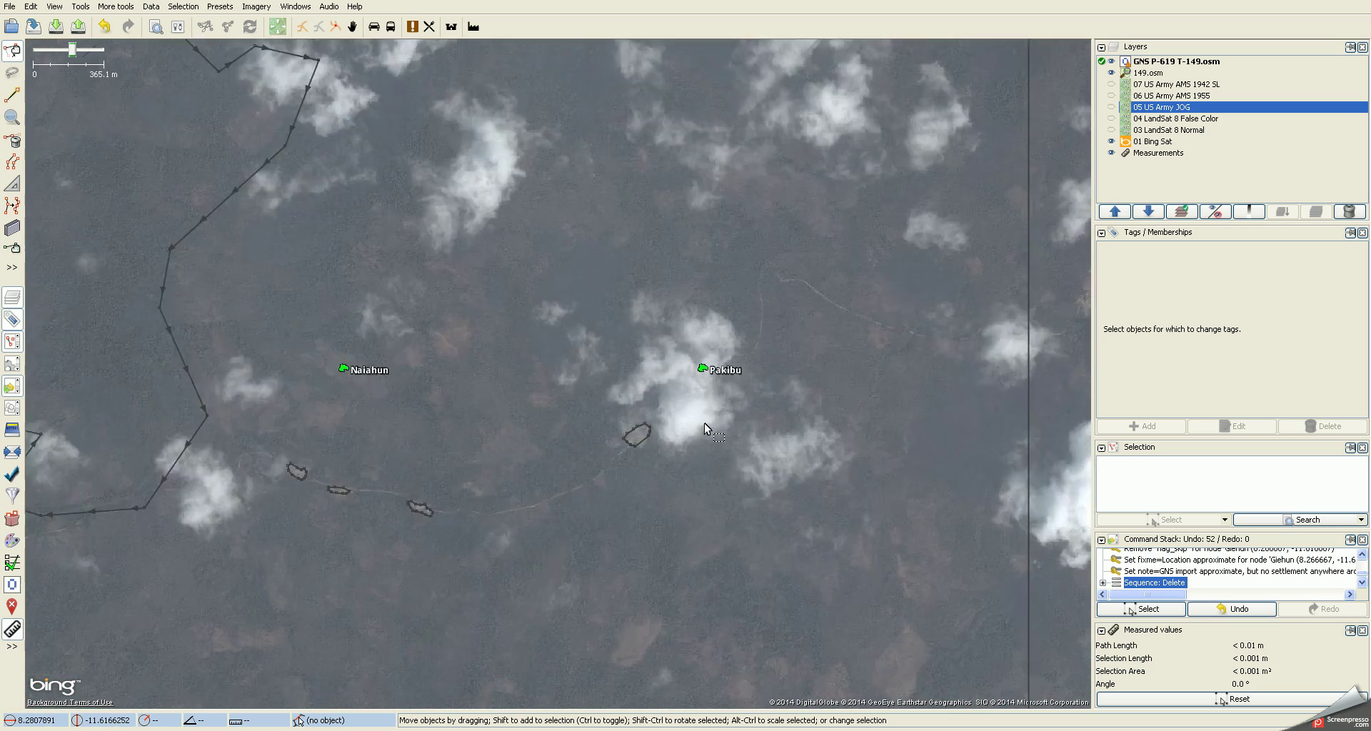
{"action": "scroll", "coordinate": [714, 428], "scroll_direction": "up", "scroll_amount": 2}
{"action": "scroll", "coordinate": [679, 392], "scroll_direction": "down", "scroll_amount": 1}
{"action": "left_click_drag", "start_coordinate": [793, 398], "coordinate": [784, 437]}
{"action": "left_click_drag", "start_coordinate": [902, 460], "coordinate": [848, 342]}
{"action": "left_click_drag", "start_coordinate": [668, 389], "coordinate": [724, 414]}
- Zoom in, look north, then centre Pakibu mid-view with Naiahun visible
{"action": "scroll", "coordinate": [532, 423], "scroll_direction": "up", "scroll_amount": 2}
{"action": "left_click_drag", "start_coordinate": [497, 349], "coordinate": [552, 478]}
{"action": "left_click_drag", "start_coordinate": [544, 246], "coordinate": [571, 404]}
{"action": "left_click_drag", "start_coordinate": [884, 401], "coordinate": [755, 325]}
{"action": "left_click_drag", "start_coordinate": [903, 457], "coordinate": [793, 388]}
{"action": "scroll", "coordinate": [785, 397], "scroll_direction": "down", "scroll_amount": 1}
{"action": "left_click_drag", "start_coordinate": [720, 270], "coordinate": [699, 455]}
{"action": "left_click", "coordinate": [1111, 130]}
{"action": "left_click", "coordinate": [1112, 130]}
{"action": "scroll", "coordinate": [924, 225], "scroll_direction": "up", "scroll_amount": 6}
{"action": "scroll", "coordinate": [581, 417], "scroll_direction": "down", "scroll_amount": 3}
{"action": "left_click_drag", "start_coordinate": [490, 427], "coordinate": [728, 350]}
{"action": "scroll", "coordinate": [728, 351], "scroll_direction": "down", "scroll_amount": 1}
{"action": "left_click_drag", "start_coordinate": [465, 553], "coordinate": [664, 388]}
{"action": "left_click", "coordinate": [1112, 130]}
{"action": "left_click_drag", "start_coordinate": [675, 446], "coordinate": [755, 344]}
{"action": "scroll", "coordinate": [755, 344], "scroll_direction": "down", "scroll_amount": 1}
{"action": "left_click", "coordinate": [1112, 118]}
{"action": "left_click_drag", "start_coordinate": [929, 123], "coordinate": [840, 280]}
{"action": "left_click", "coordinate": [1111, 118]}
{"action": "left_click", "coordinate": [1111, 130]}
{"action": "scroll", "coordinate": [841, 271], "scroll_direction": "up", "scroll_amount": 5}
{"action": "scroll", "coordinate": [811, 281], "scroll_direction": "up", "scroll_amount": 2}
{"action": "scroll", "coordinate": [753, 225], "scroll_direction": "down", "scroll_amount": 3}
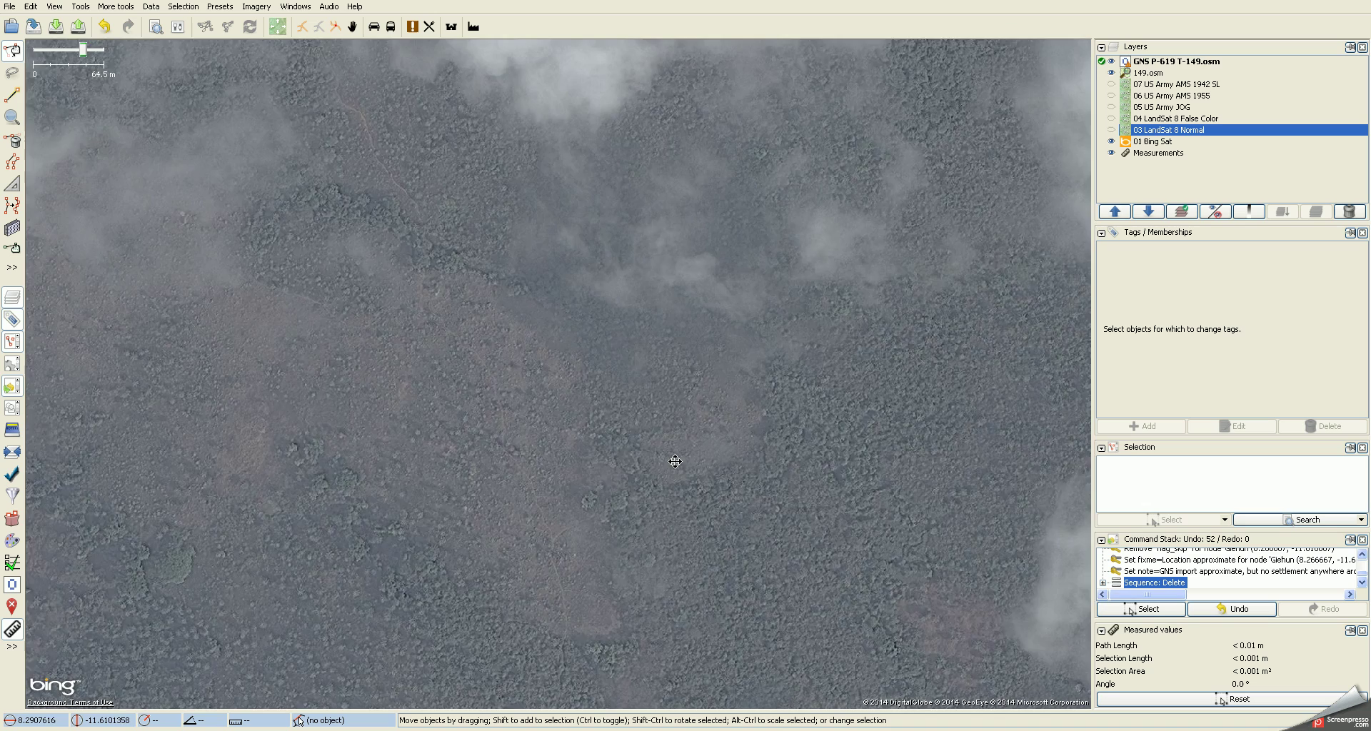
{"action": "scroll", "coordinate": [727, 297], "scroll_direction": "down", "scroll_amount": 3}
{"action": "left_click_drag", "start_coordinate": [689, 414], "coordinate": [791, 254]}
{"action": "left_click_drag", "start_coordinate": [583, 376], "coordinate": [687, 355]}
{"action": "scroll", "coordinate": [627, 291], "scroll_direction": "down", "scroll_amount": 2}
- Show the 05 US Army JOG map, select Pakibu, then overlay the 06 AMS 1955 map
{"action": "left_click", "coordinate": [1113, 108]}
{"action": "left_click", "coordinate": [1112, 107]}
{"action": "scroll", "coordinate": [757, 374], "scroll_direction": "down", "scroll_amount": 1}
{"action": "left_click_drag", "start_coordinate": [759, 370], "coordinate": [755, 348]}
{"action": "left_click", "coordinate": [684, 353]}
{"action": "left_click", "coordinate": [1111, 96]}
- Toggle the AMS 1955 layer to compare with JOG, leaving it hidden
{"action": "left_click", "coordinate": [1111, 96]}
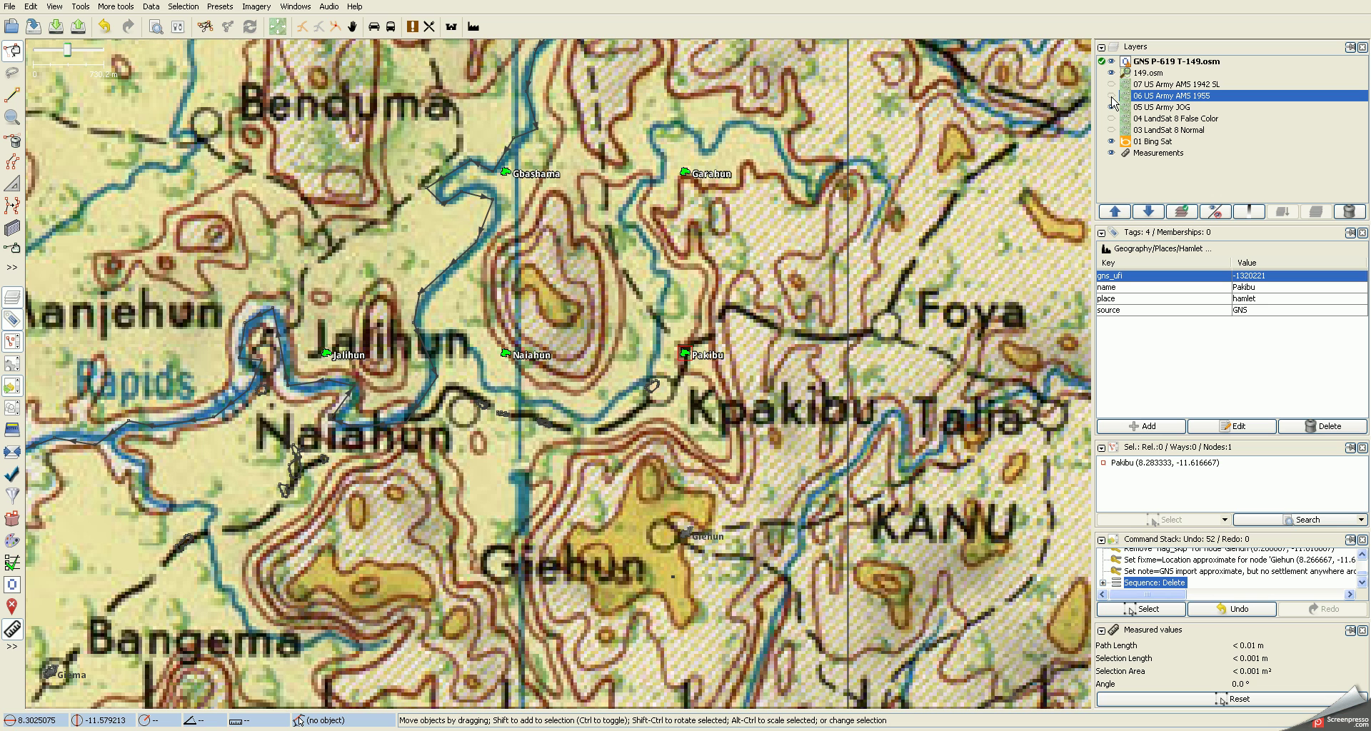
{"action": "left_click", "coordinate": [1111, 96]}
{"action": "left_click", "coordinate": [1111, 98]}
- Add the tag alt_name_1=Kpakibu to the Pakibu node
{"action": "left_click", "coordinate": [1145, 428]}
{"action": "type", "text": "a"}
{"action": "key", "text": "Tab"}
{"action": "left_click_drag", "start_coordinate": [1000, 319], "coordinate": [935, 447]}
{"action": "type", "text": "Kp"}
{"action": "key", "text": "Return"}
- Add the tag fixme=Confirm name to Pakibu
{"action": "left_click", "coordinate": [1145, 426]}
{"action": "type", "text": "fixme"}
{"action": "key", "text": "Return"}
- Start a note tag saying the JOG map uses Kpakibu for the name
{"action": "key", "text": "alt+a"}
{"action": "type", "text": "note"}
{"action": "type", "text": "bu for name"}
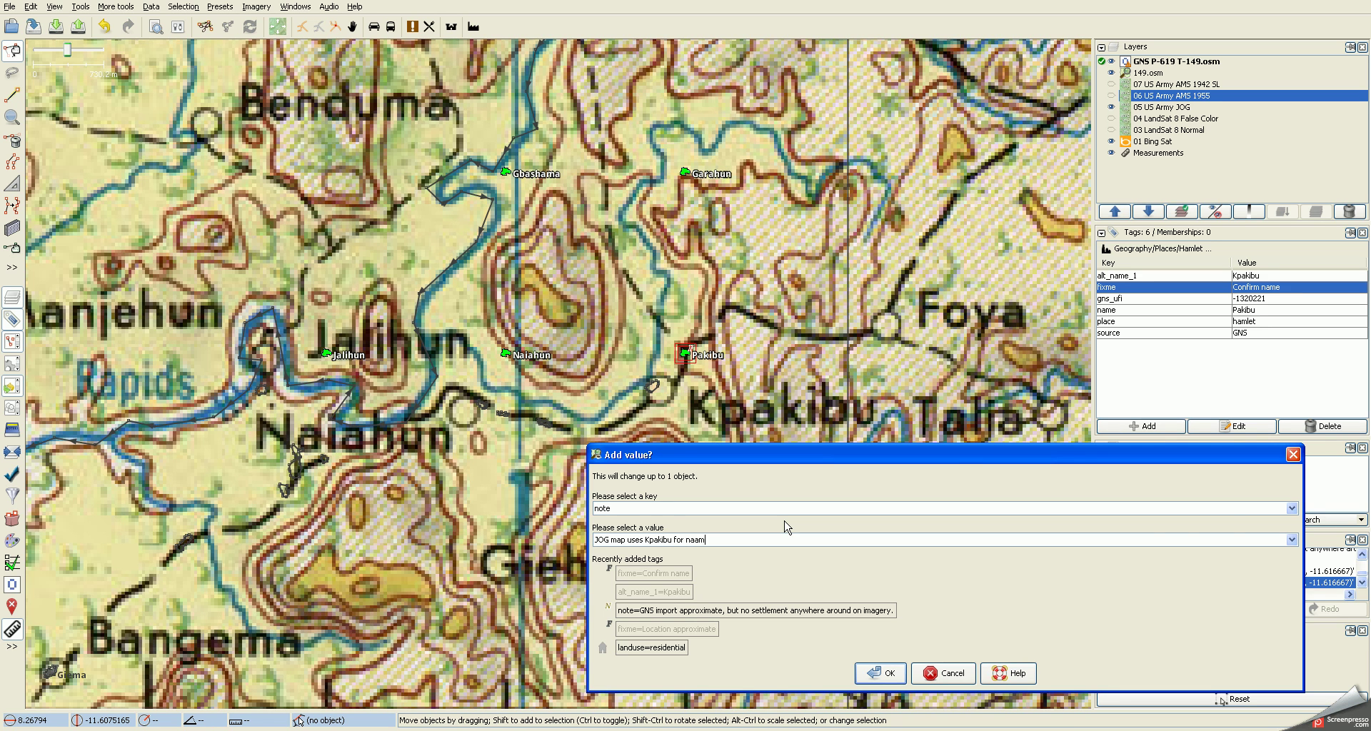